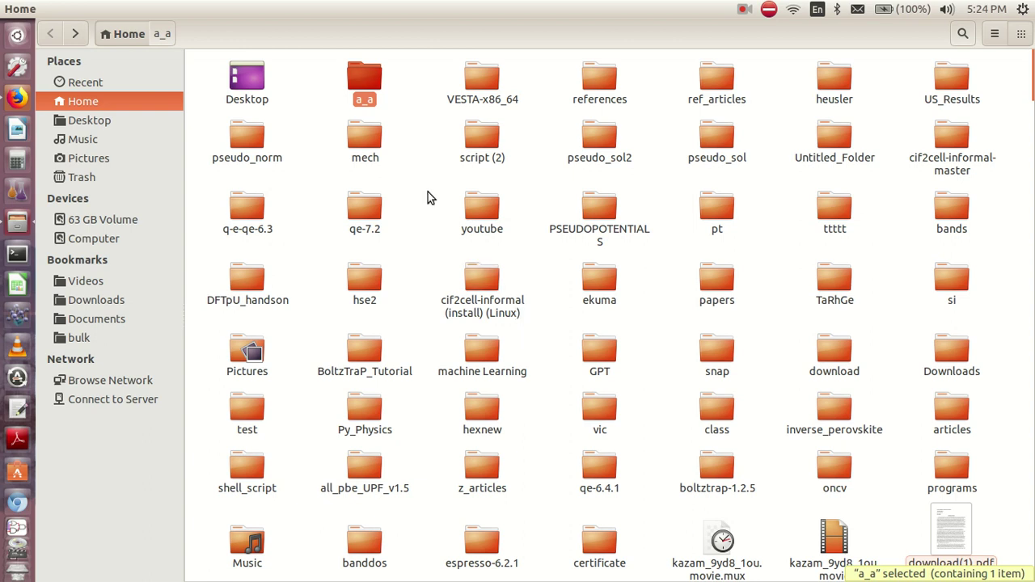
# Step: Open the a_a folder in Files to reach vpdga.scf.in
pyautogui.doubleClick(363, 91)
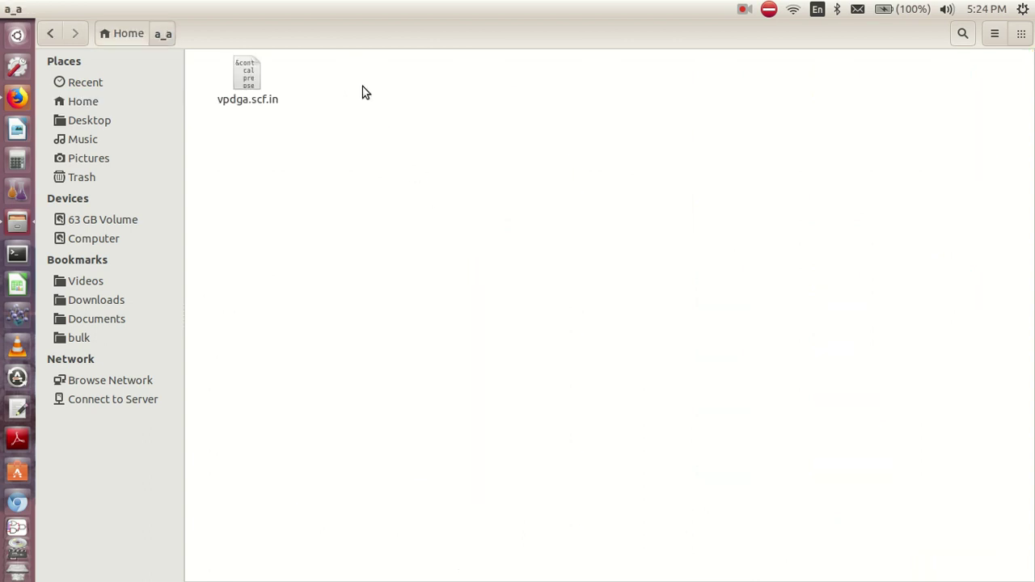
pyautogui.doubleClick(247, 78)
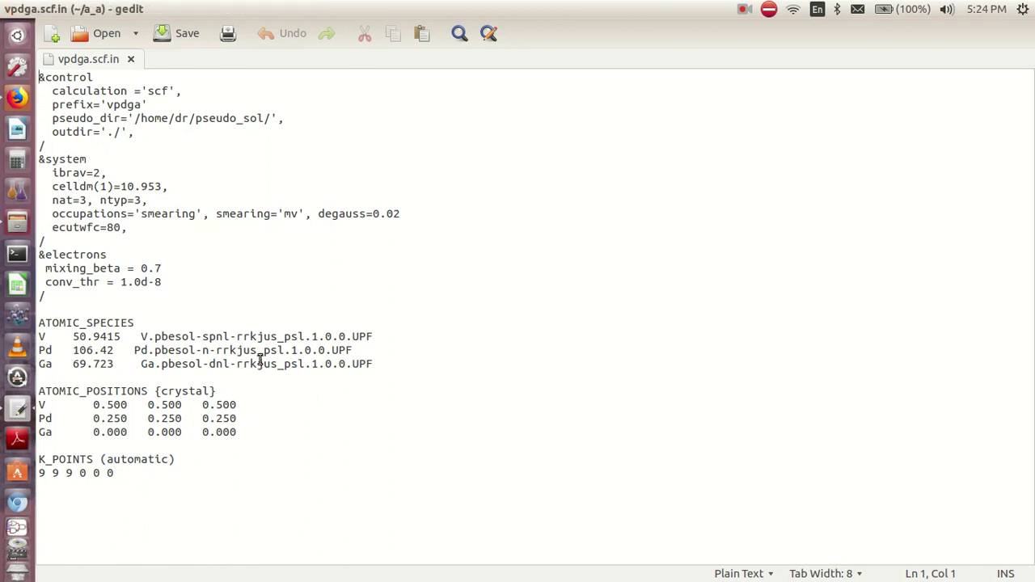
pyautogui.click(11, 9)
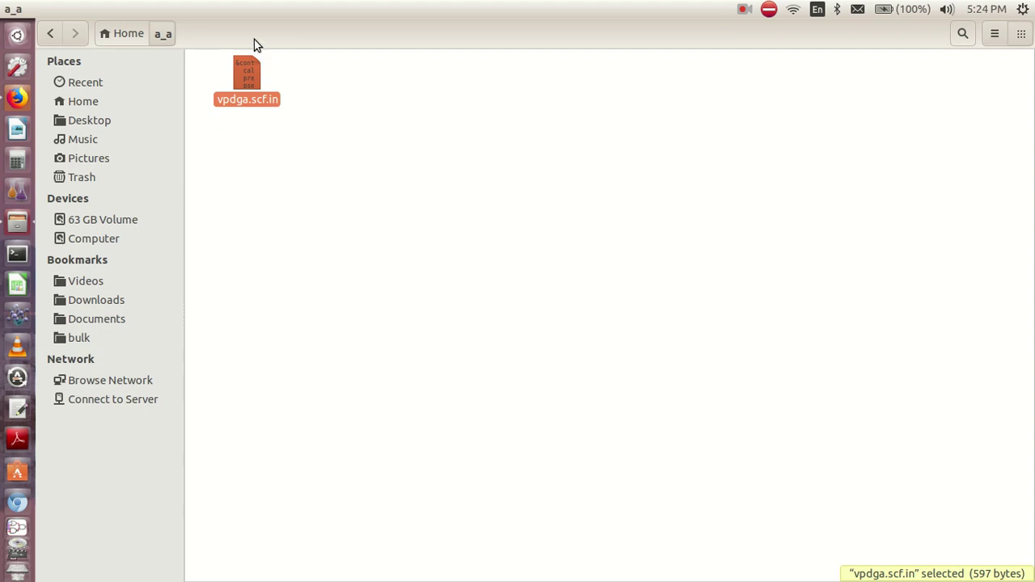
# Step: Open a terminal in the a_a folder and enter the command 'xcrysden --pwi vpdga.scf.in'
pyautogui.press('alt')
pyautogui.click(15, 260)
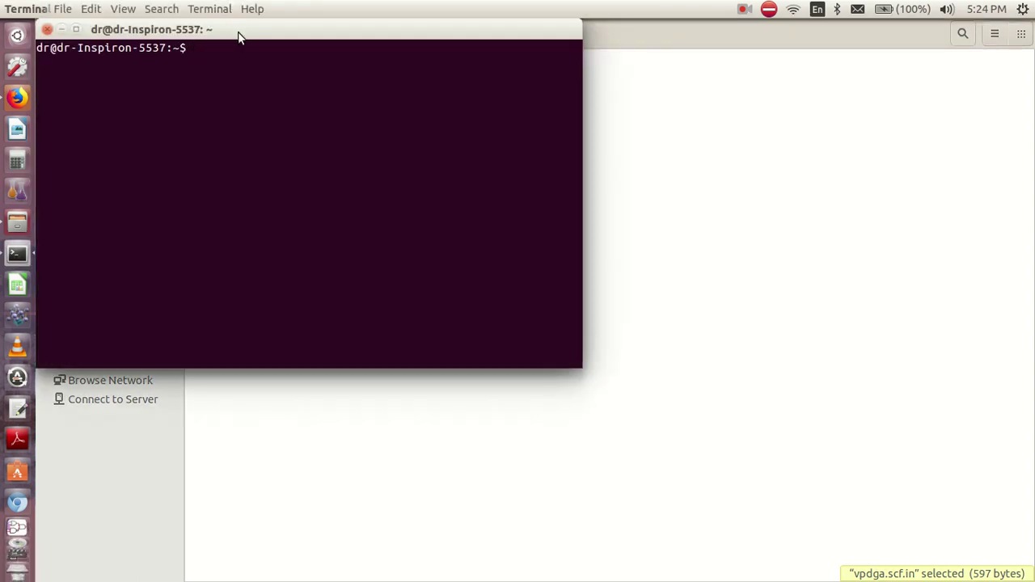
pyautogui.moveTo(238, 30); pyautogui.dragTo(488, 176)
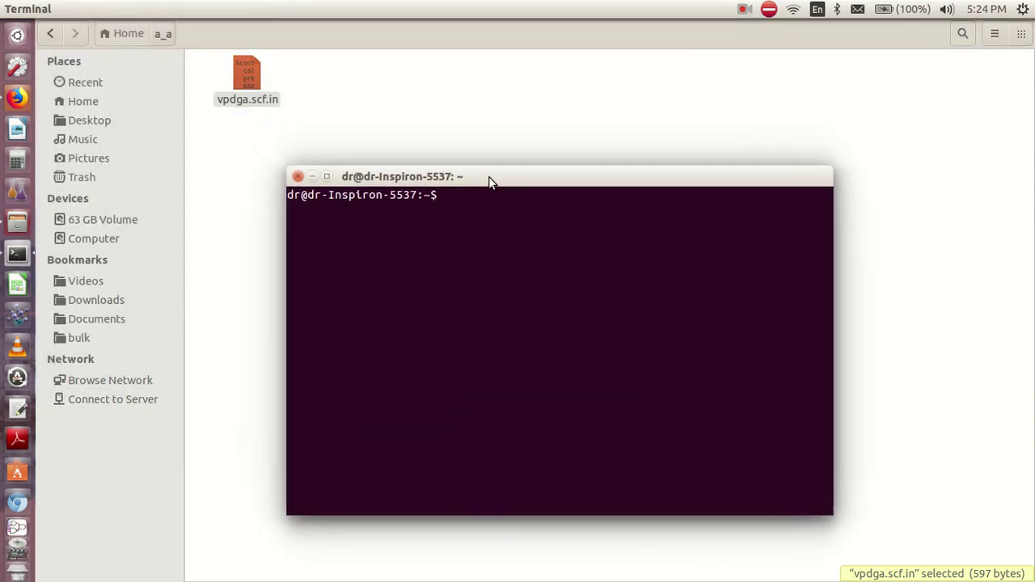
pyautogui.write('cd a_')
pyautogui.press('Tab')
pyautogui.press('Return')
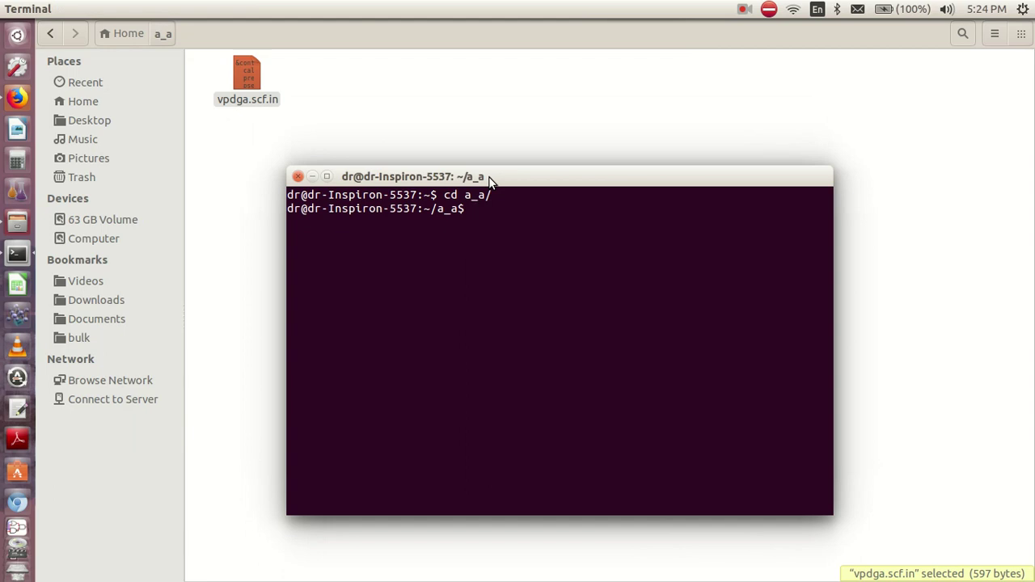
pyautogui.write('xcrysden --pwi v')
pyautogui.press('Tab')
# Step: Run XCrySDen on vpdga.scf.in without reducing dimensionality, then rotate the 3-D crystal
pyautogui.press('Return')
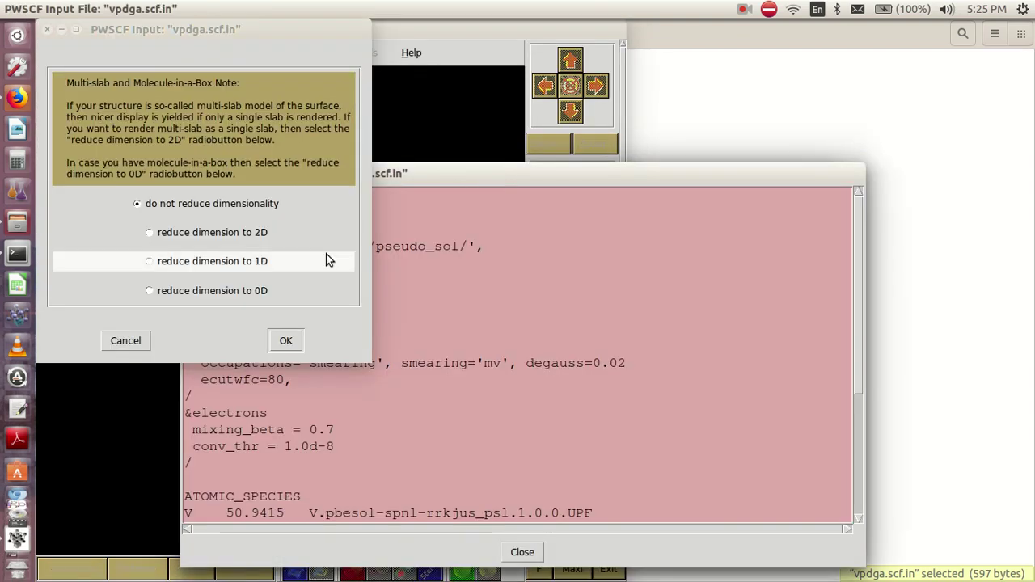
pyautogui.click(283, 340)
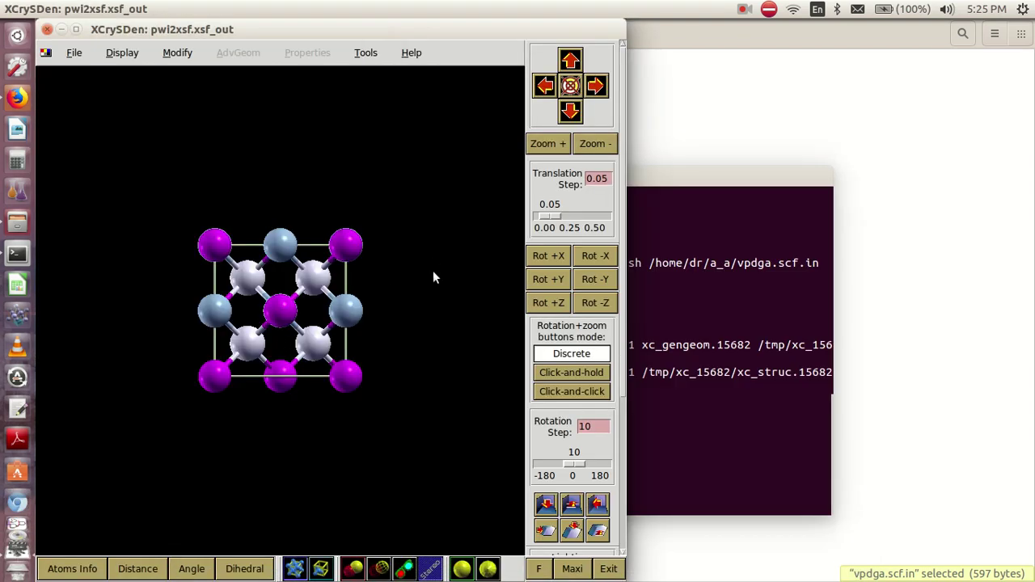
pyautogui.moveTo(431, 281); pyautogui.dragTo(140, 217)
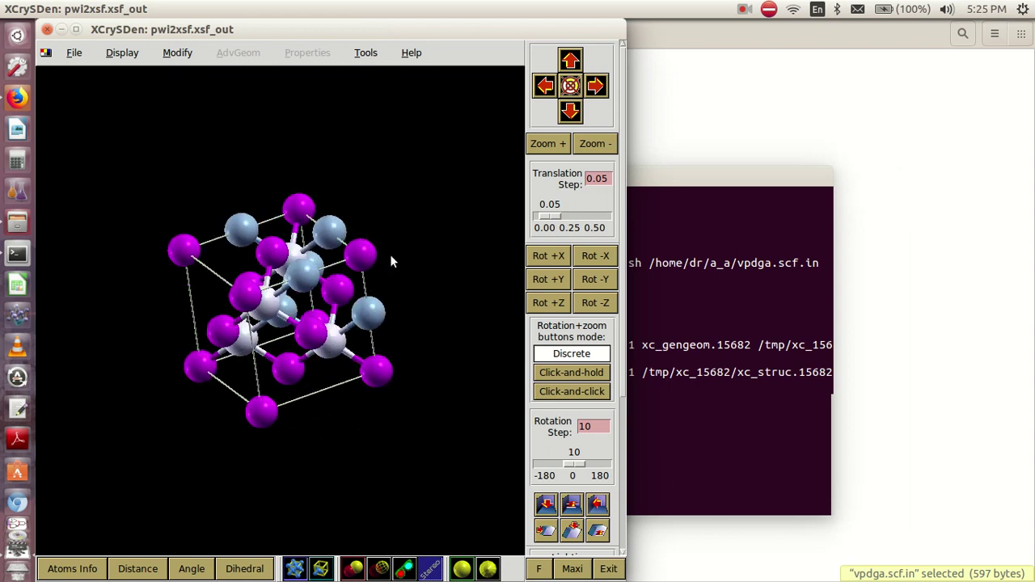
pyautogui.moveTo(391, 260); pyautogui.dragTo(244, 175)
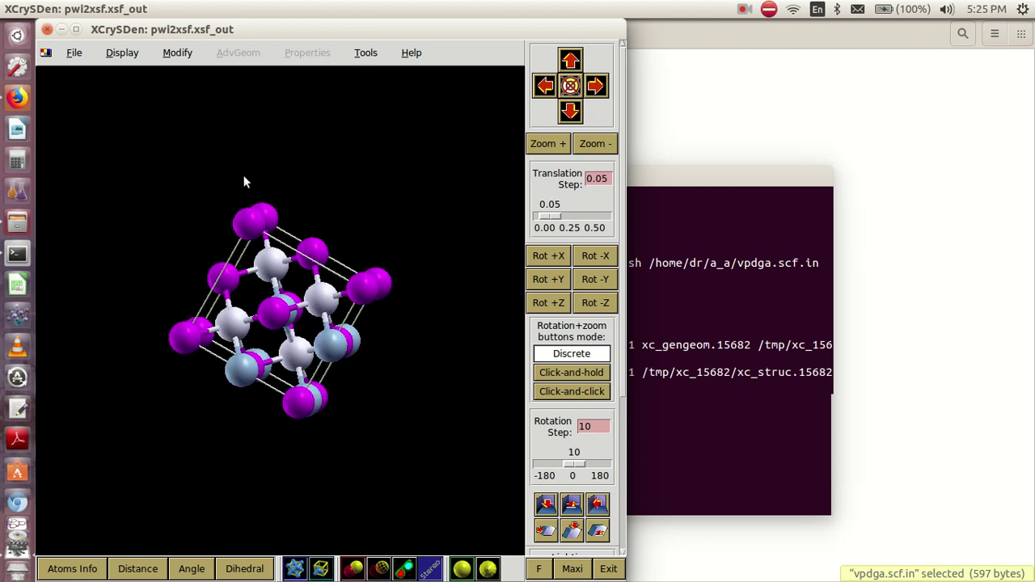
# Step: Save the structure as vpdga.xsf in /home/dr/a_a and close XCrySDen
pyautogui.click(74, 55)
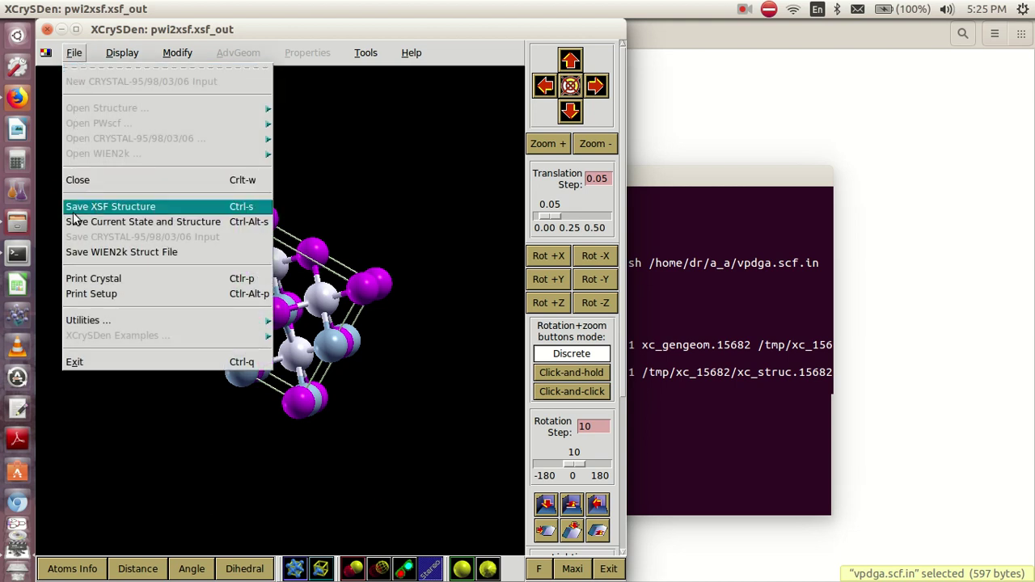
pyautogui.click(115, 209)
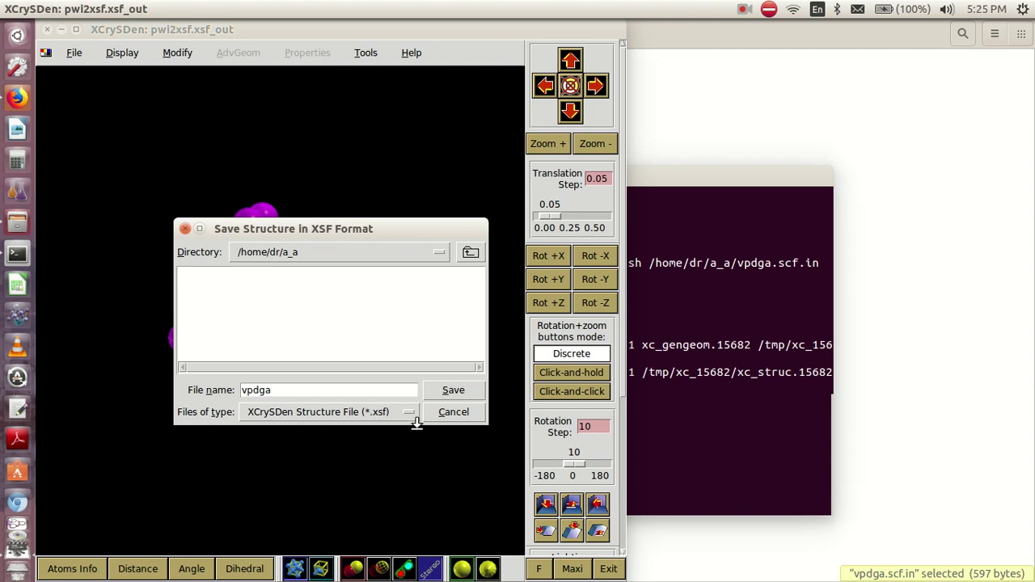
pyautogui.click(456, 393)
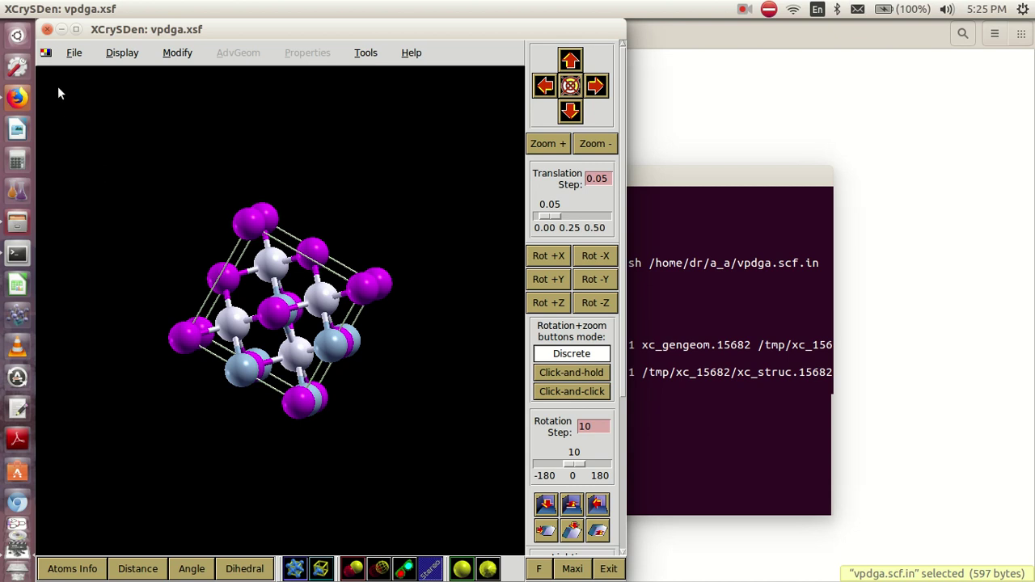
pyautogui.click(47, 30)
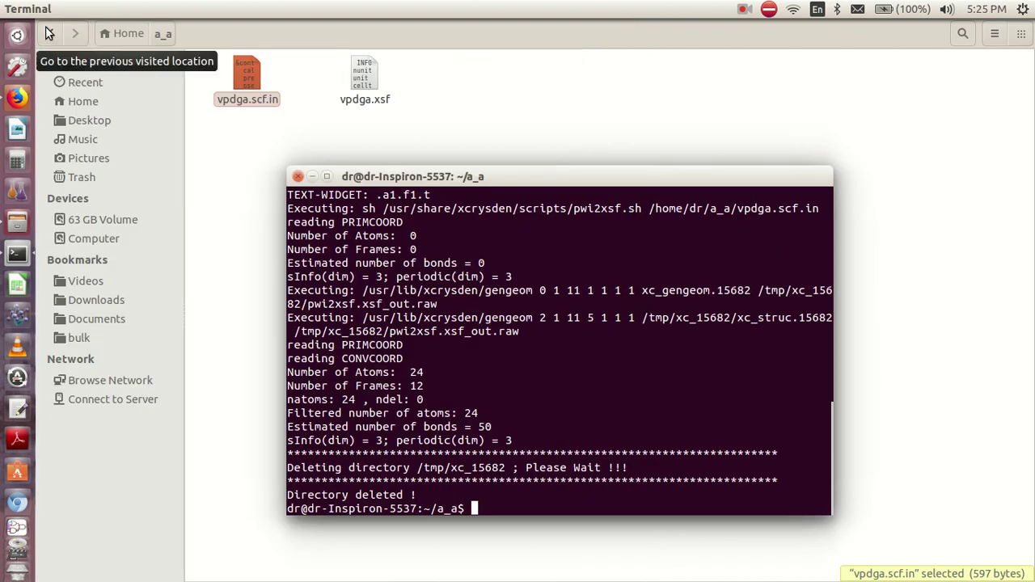
# Step: Close the terminal and open a new Files window on the Home folder
pyautogui.click(298, 177)
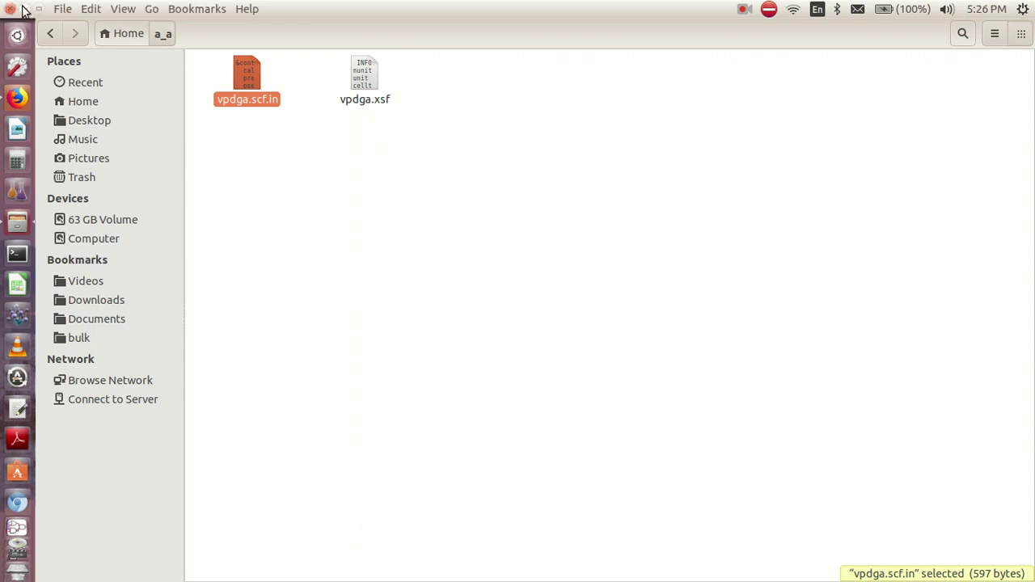
pyautogui.click(24, 10)
pyautogui.click(17, 227)
pyautogui.rightClick(19, 222)
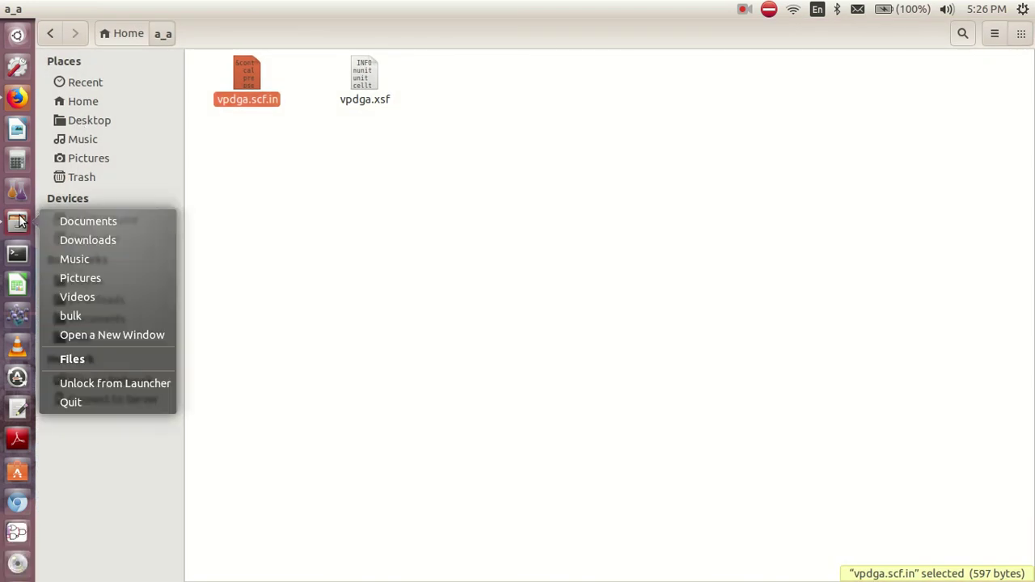
pyautogui.click(81, 335)
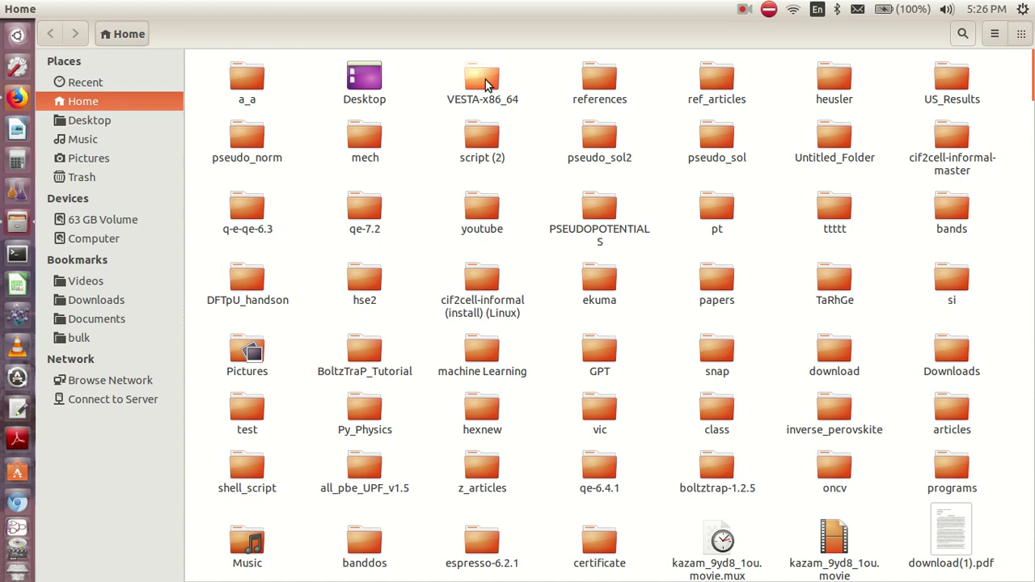
# Step: Launch VESTA from the VESTA-x86_64 folder and place it beside the a_a folder window
pyautogui.doubleClick(485, 79)
pyautogui.click(251, 253)
pyautogui.doubleClick(251, 254)
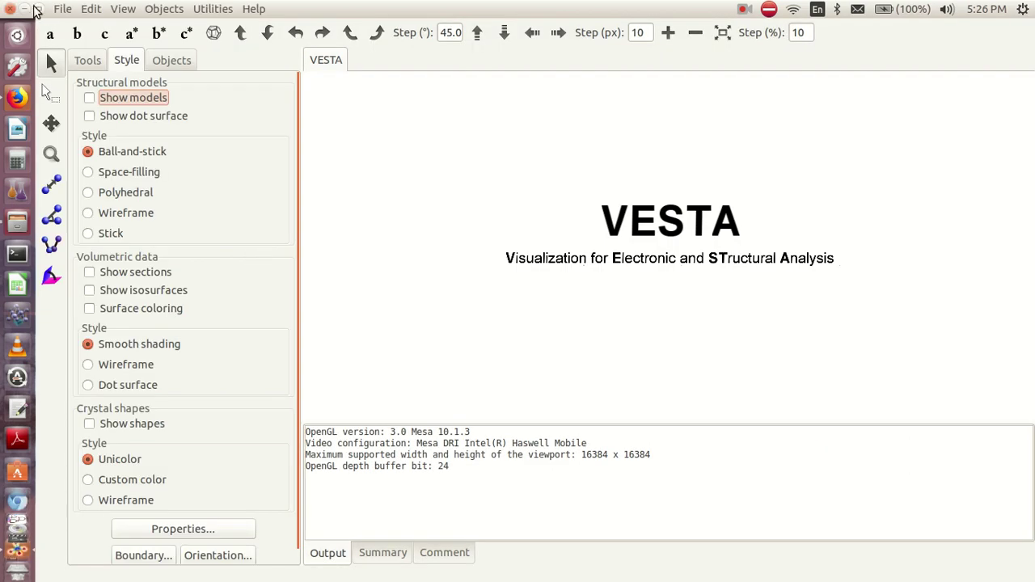
pyautogui.click(38, 8)
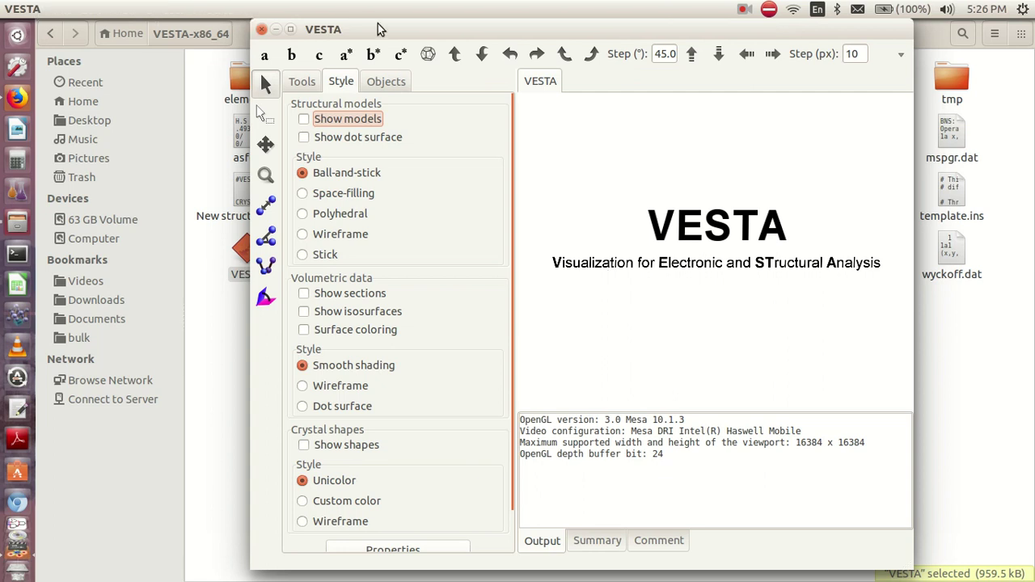
pyautogui.moveTo(377, 28); pyautogui.dragTo(628, 41)
pyautogui.click(13, 224)
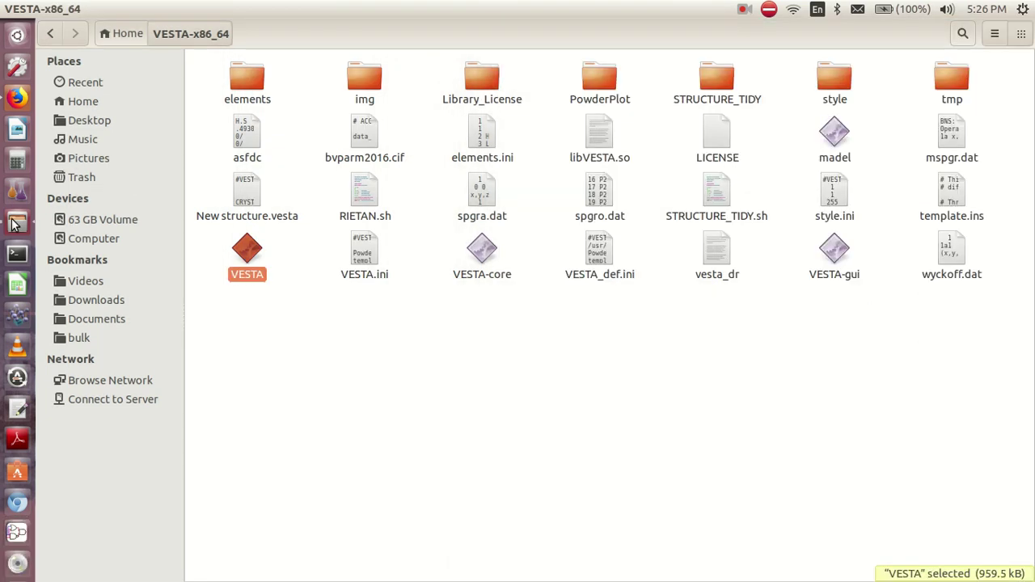
pyautogui.click(14, 225)
pyautogui.click(306, 273)
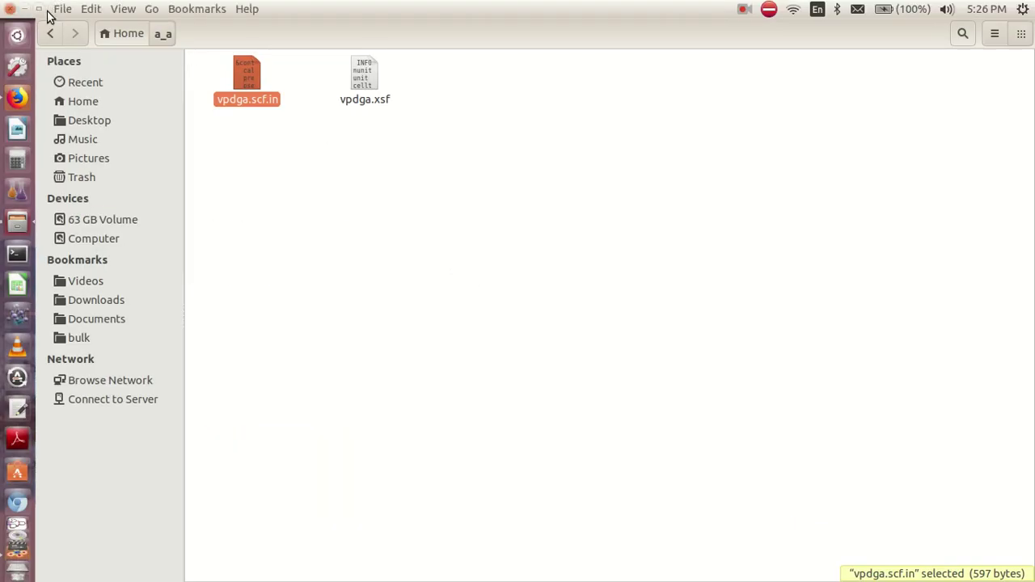
pyautogui.click(38, 10)
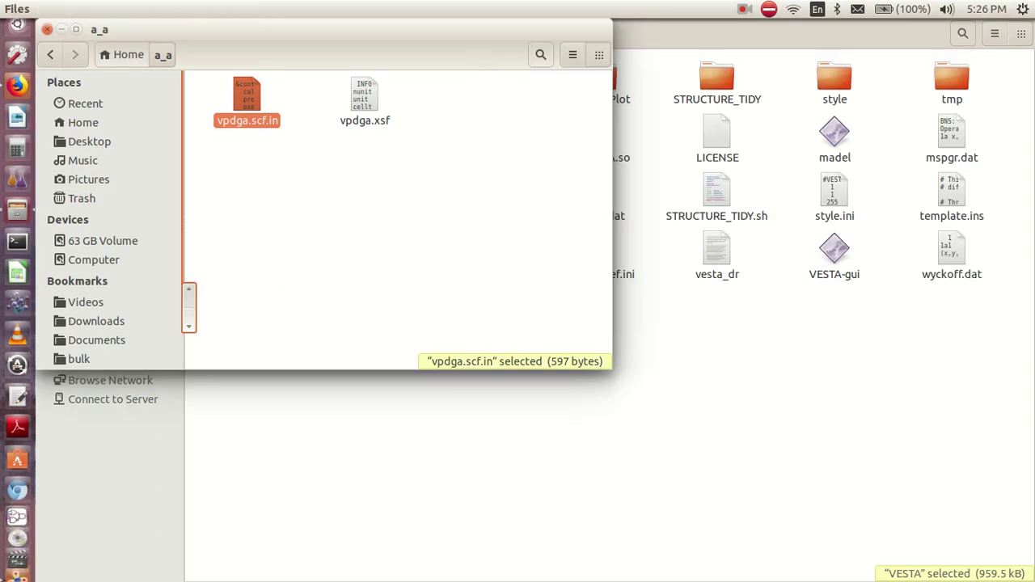
pyautogui.click(12, 477)
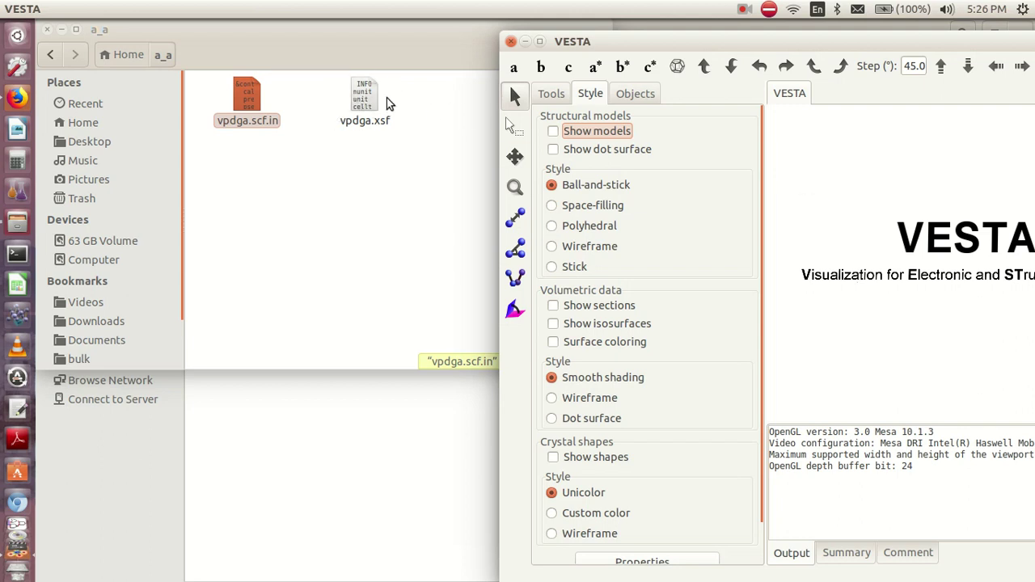
# Step: Load vpdga.xsf into VESTA by dragging it in, maximize the window, and rotate the structure
pyautogui.moveTo(365, 99); pyautogui.dragTo(887, 209)
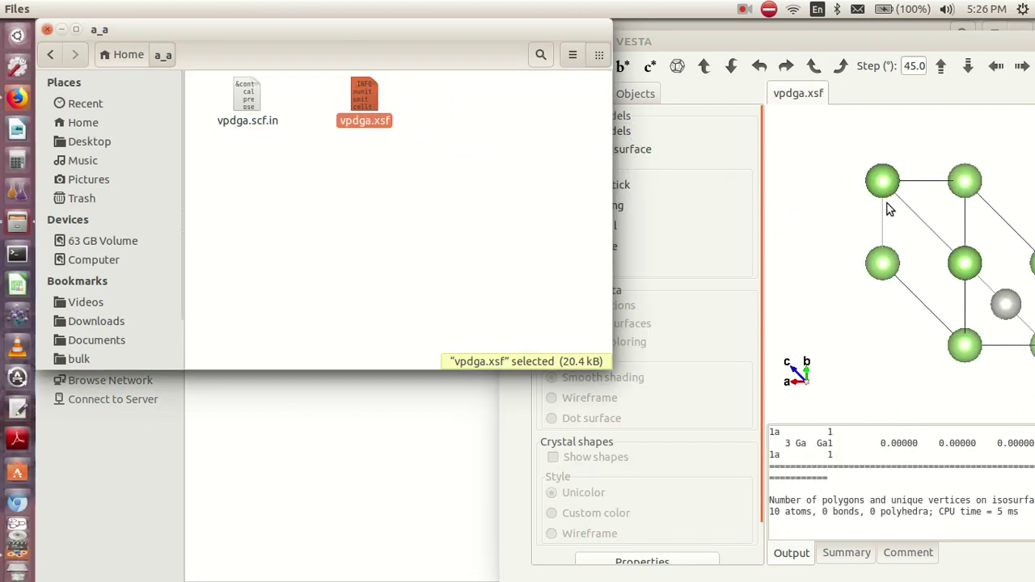
pyautogui.click(839, 50)
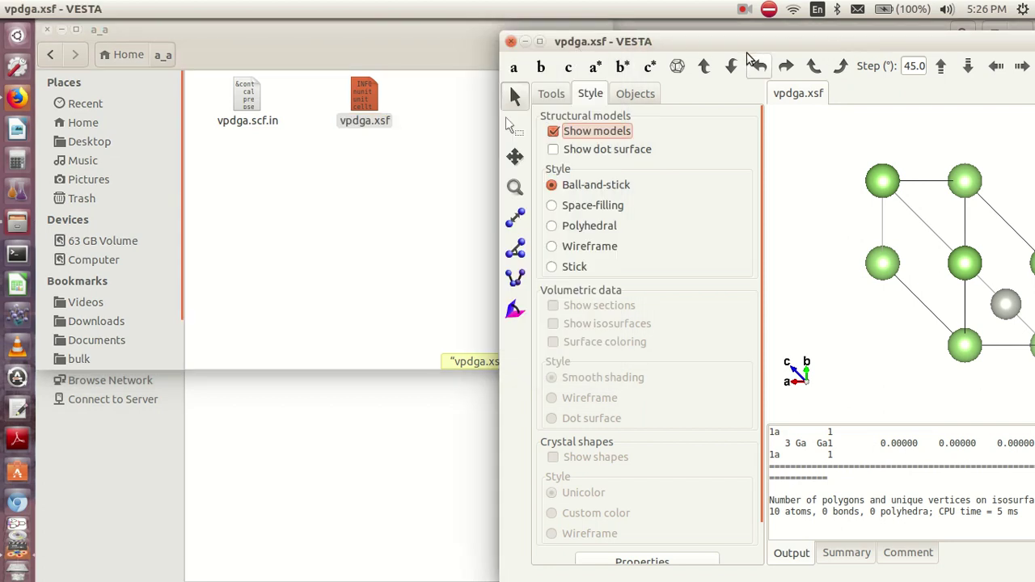
pyautogui.moveTo(754, 45); pyautogui.dragTo(467, 45)
pyautogui.moveTo(595, 169); pyautogui.dragTo(633, 225)
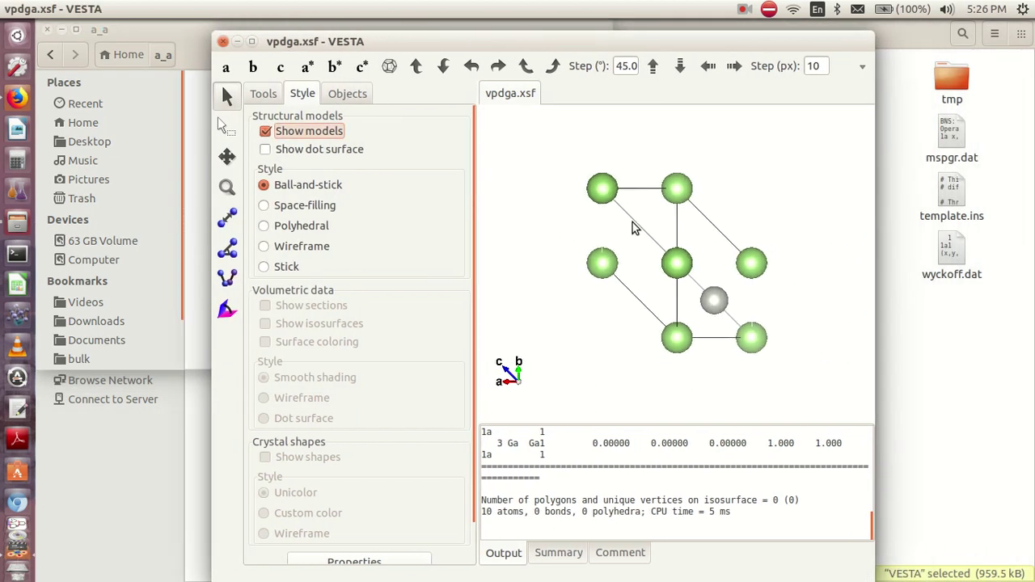
pyautogui.click(252, 41)
pyautogui.moveTo(902, 296); pyautogui.dragTo(762, 180)
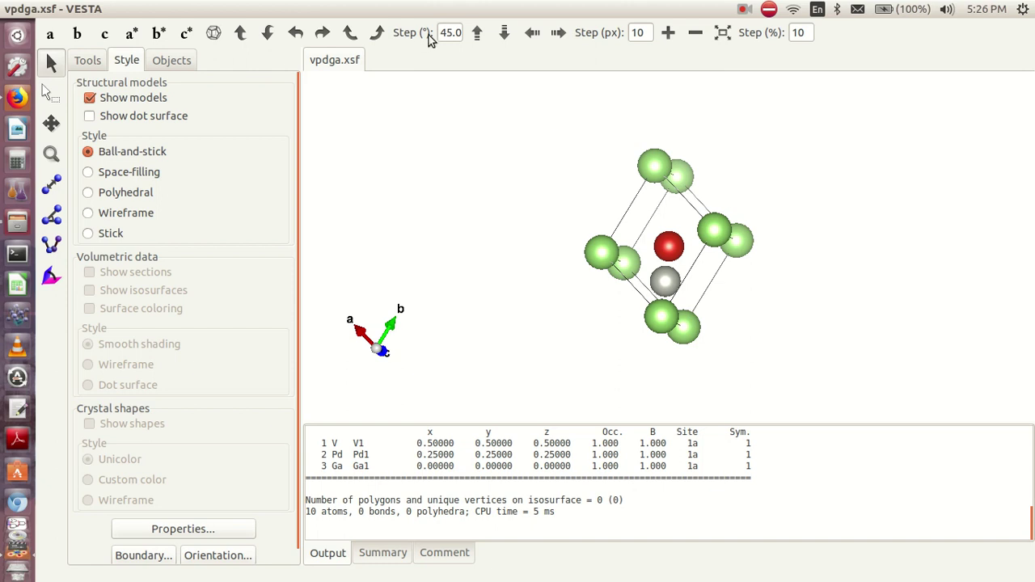
# Step: Open the Structure Parameters editor on its Unit cell tab
pyautogui.click(68, 9)
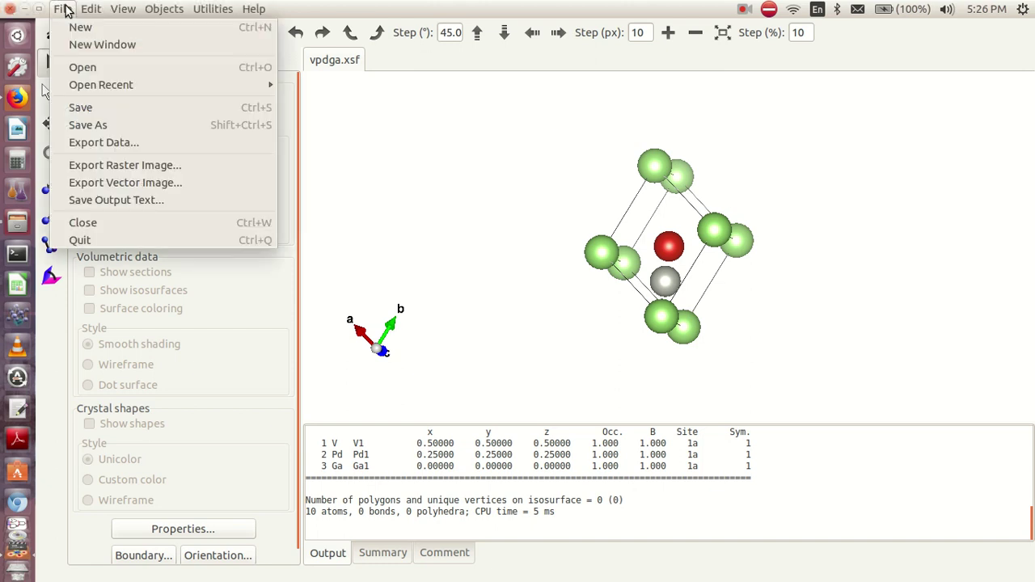
pyautogui.moveTo(91, 10)
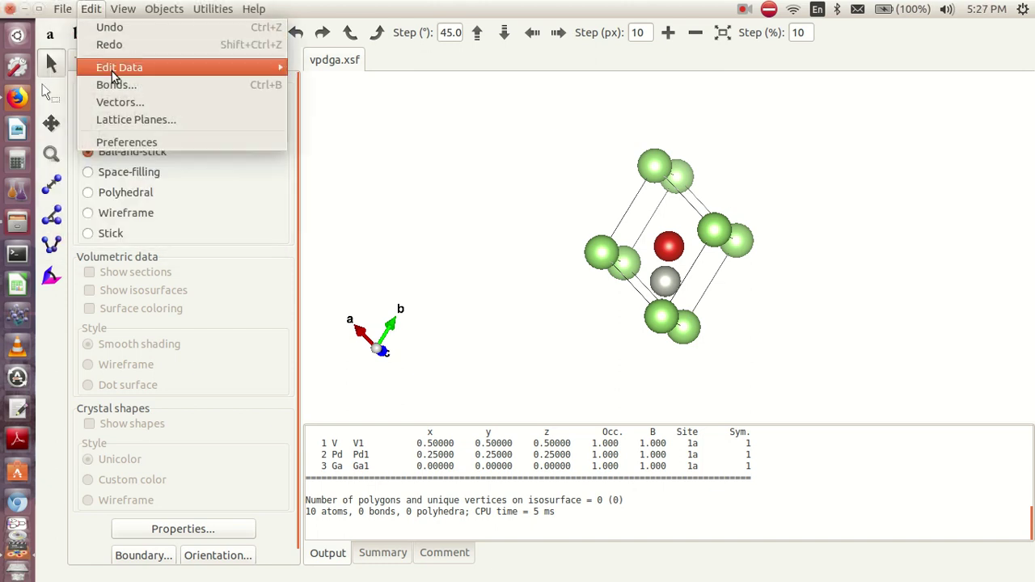
pyautogui.moveTo(275, 69)
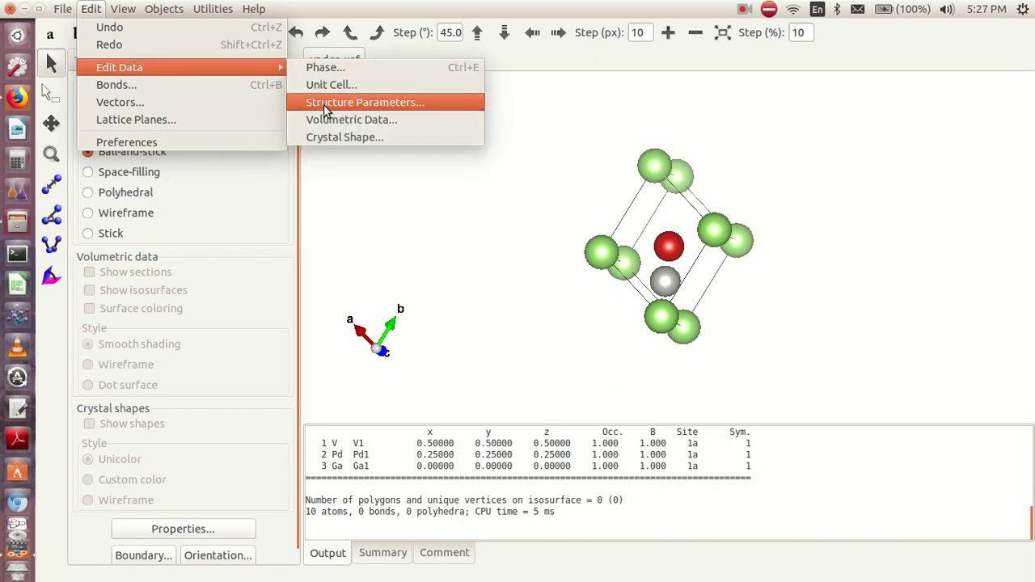
pyautogui.click(326, 103)
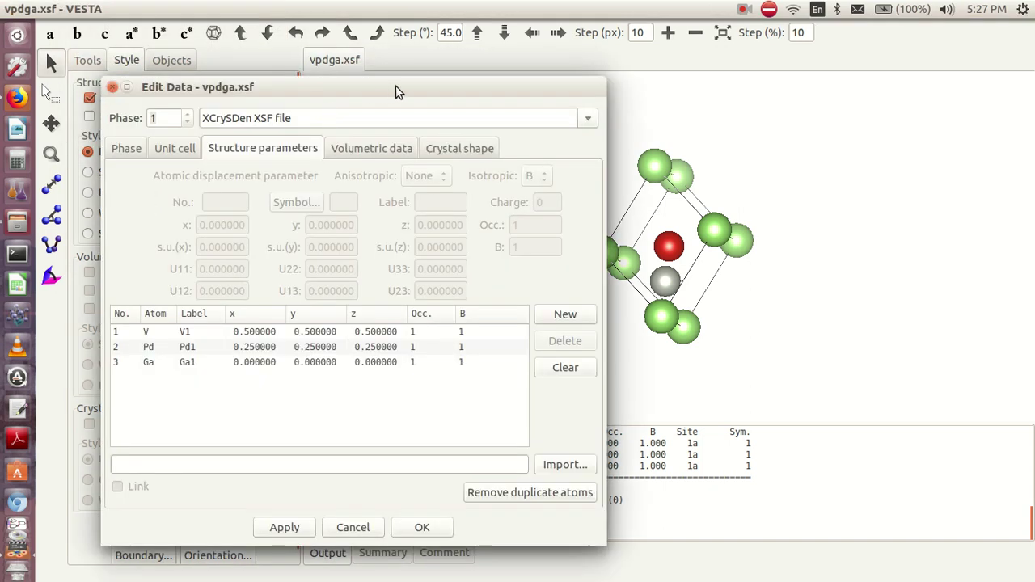
pyautogui.moveTo(397, 92); pyautogui.dragTo(341, 82)
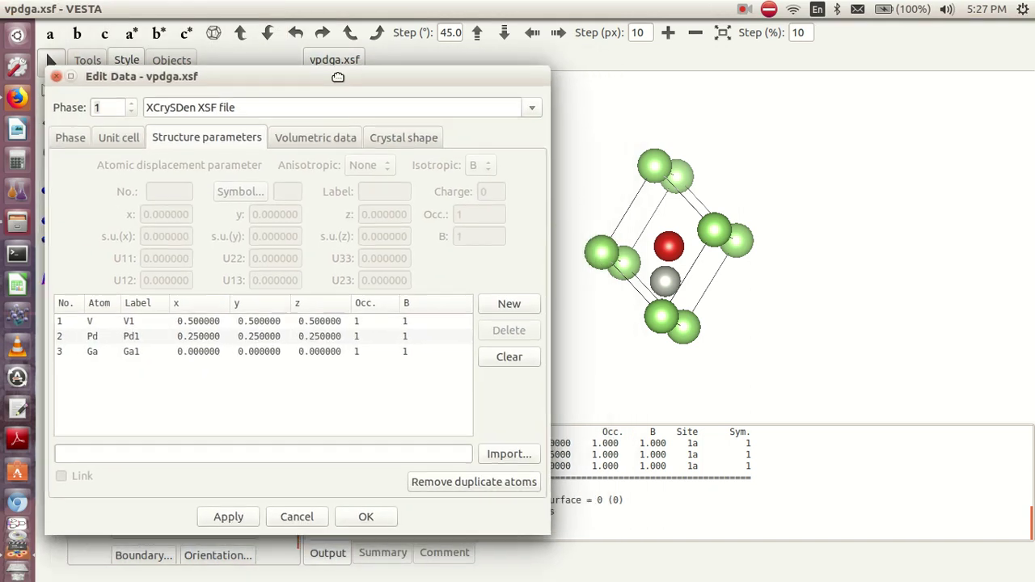
pyautogui.click(116, 137)
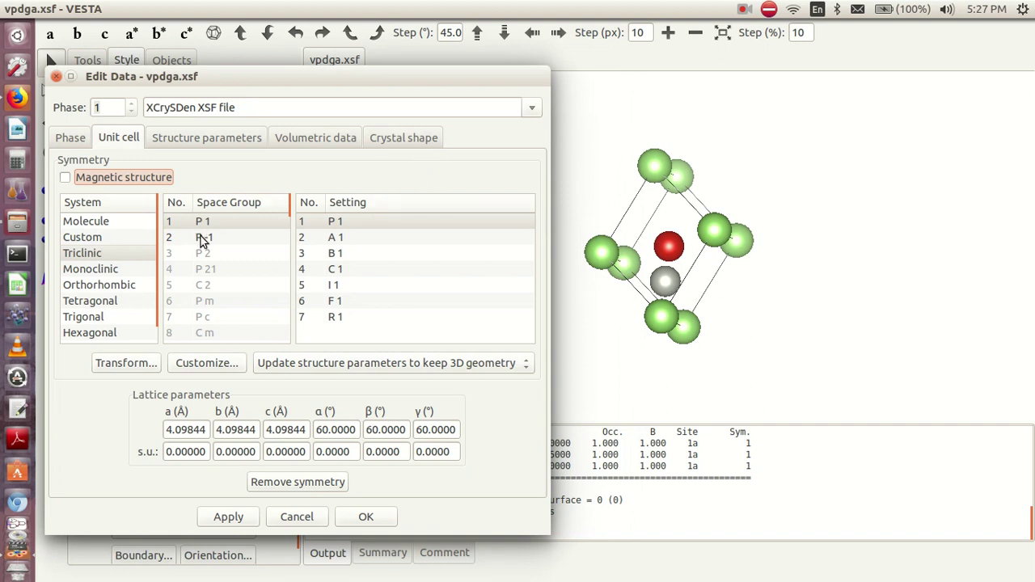
# Step: Choose space group 216 F -4 3 m and apply it to the structure
pyautogui.scroll(-10, 202, 239)
pyautogui.scroll(-12, 202, 239)
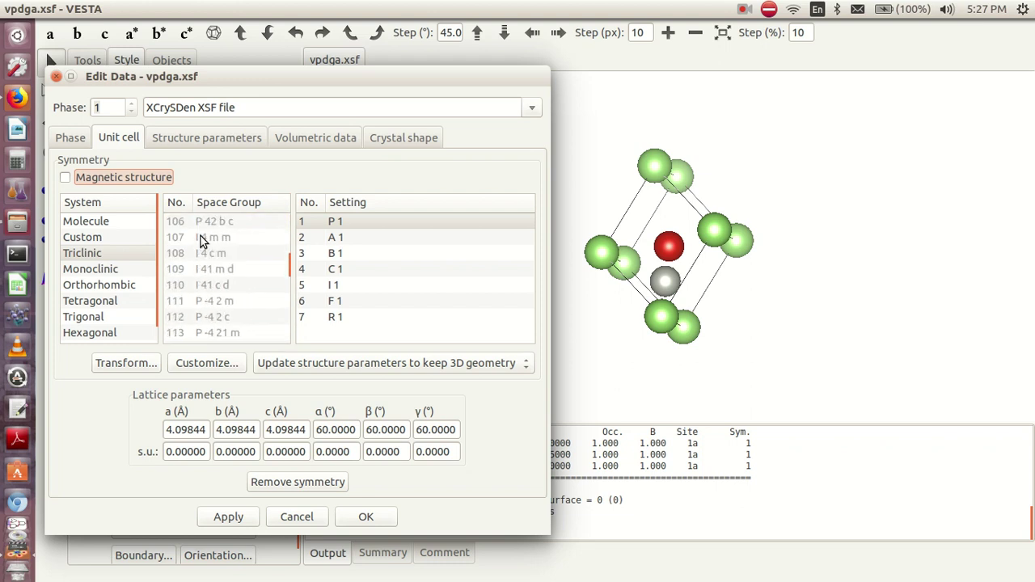
pyautogui.scroll(-4, 205, 240)
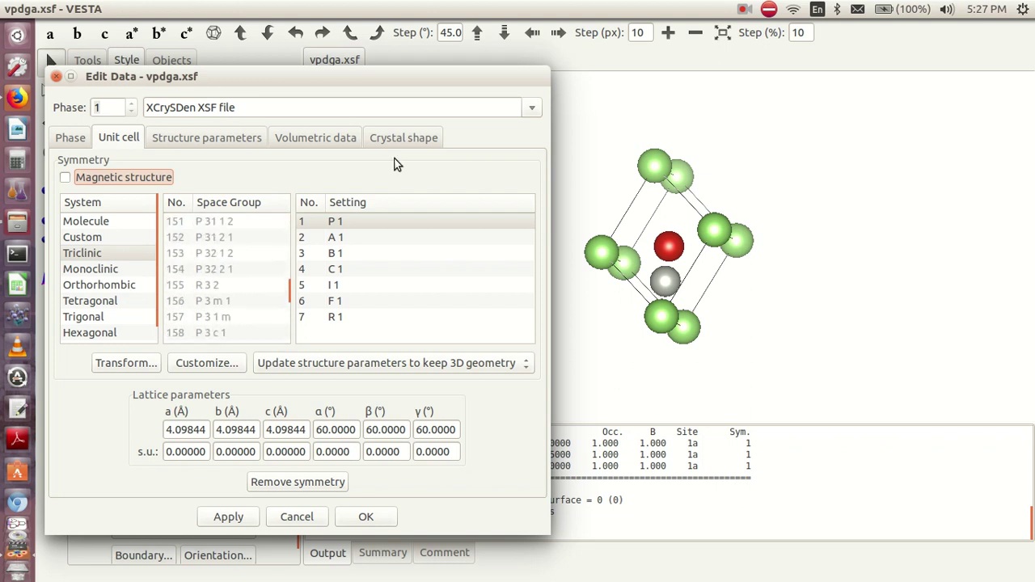
pyautogui.scroll(-15, 196, 261)
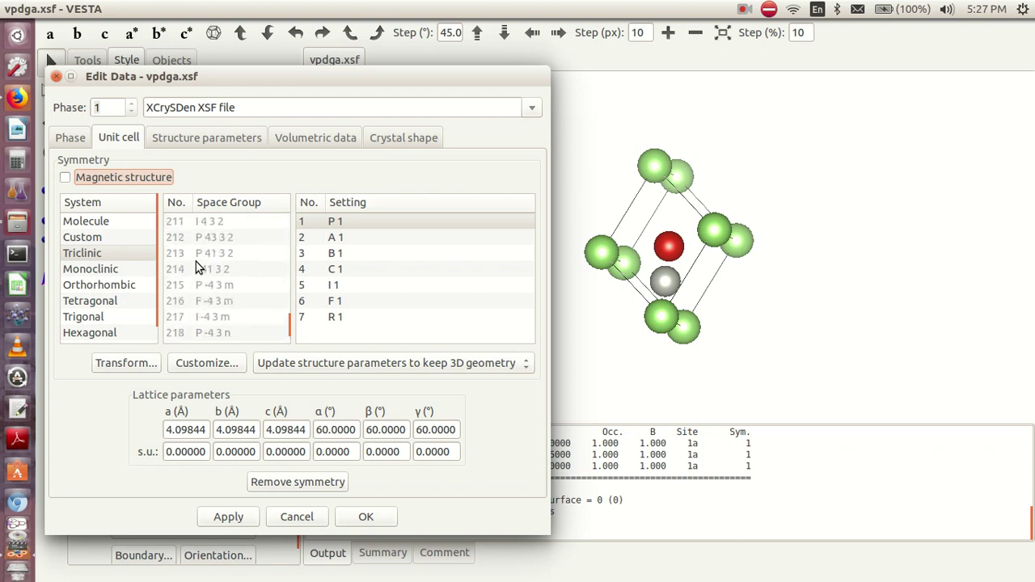
pyautogui.scroll(-2, 196, 267)
pyautogui.scroll(2, 187, 252)
pyautogui.click(211, 300)
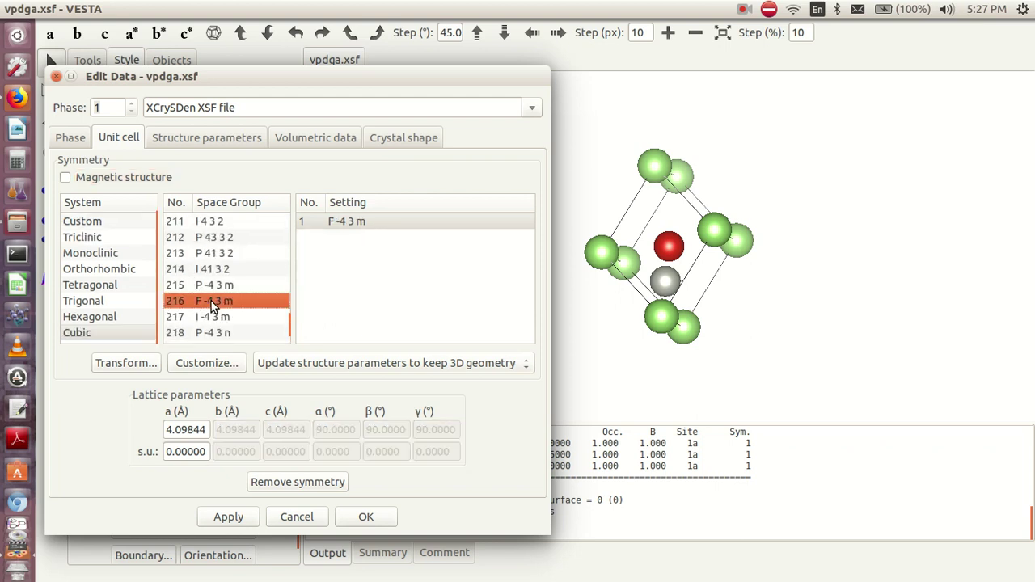
pyautogui.click(228, 518)
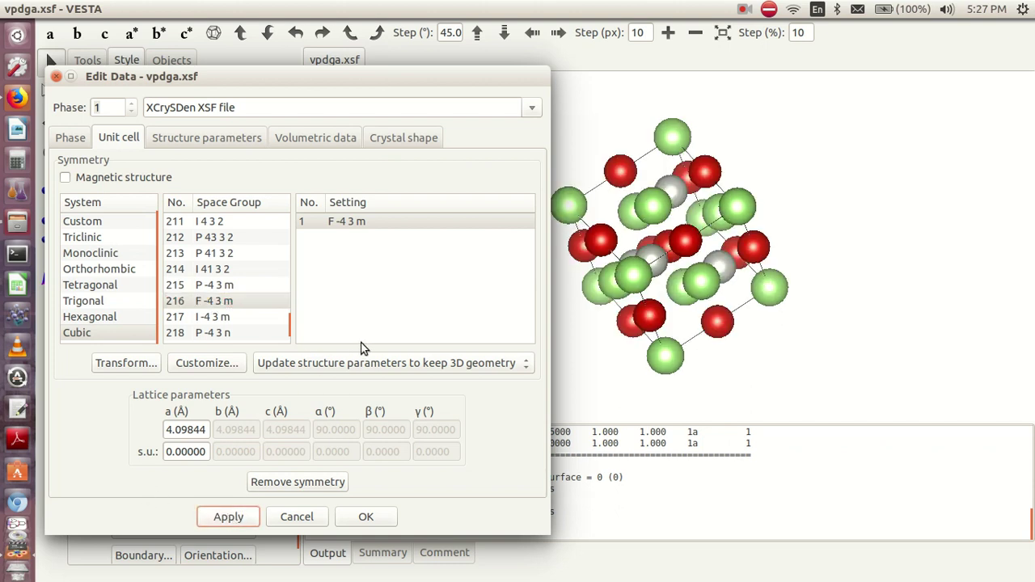
# Step: Close the data editor, view the cell along c, and export it as vpdga.cif
pyautogui.click(56, 77)
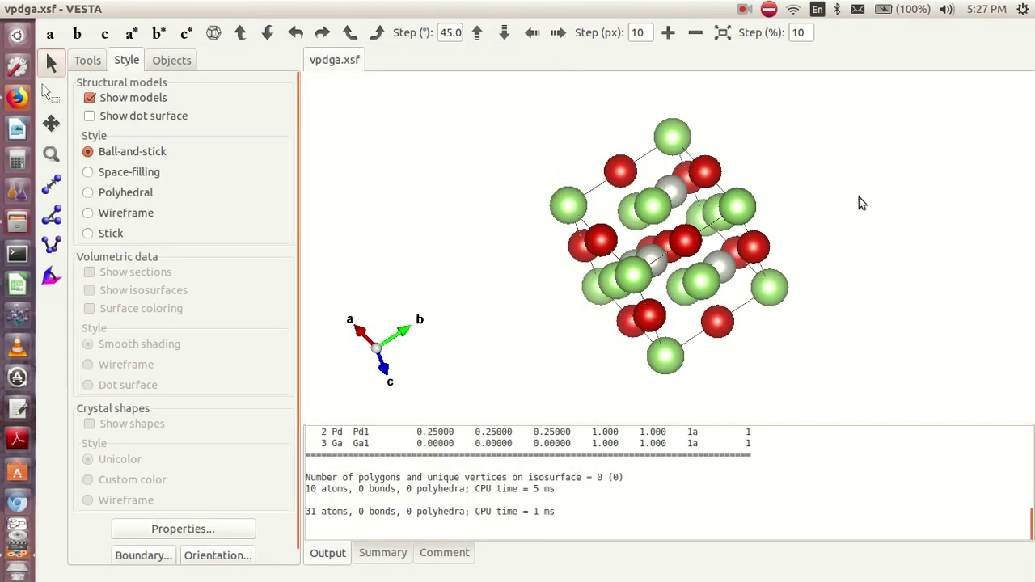
pyautogui.moveTo(874, 197); pyautogui.dragTo(577, 106)
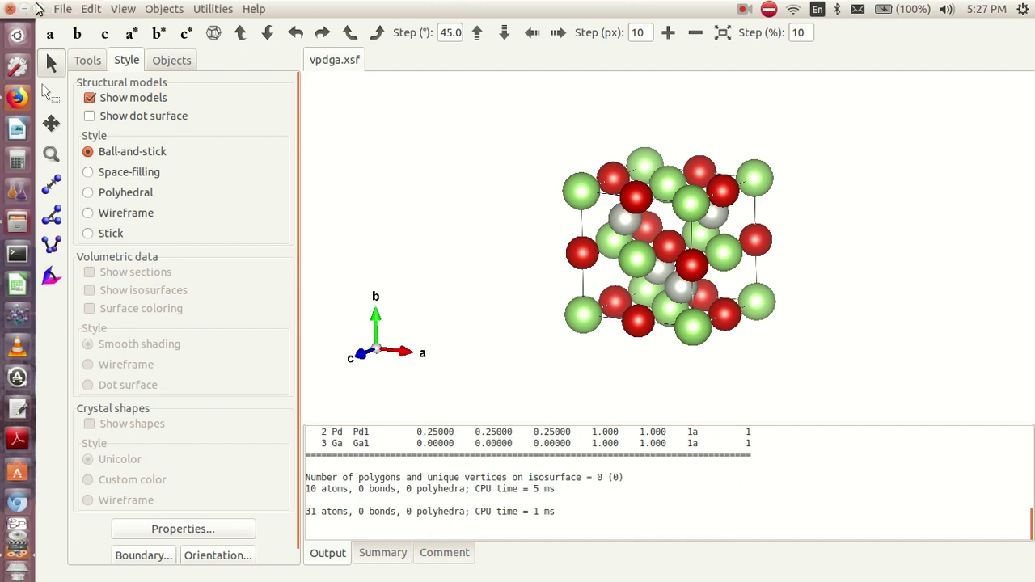
pyautogui.click(62, 9)
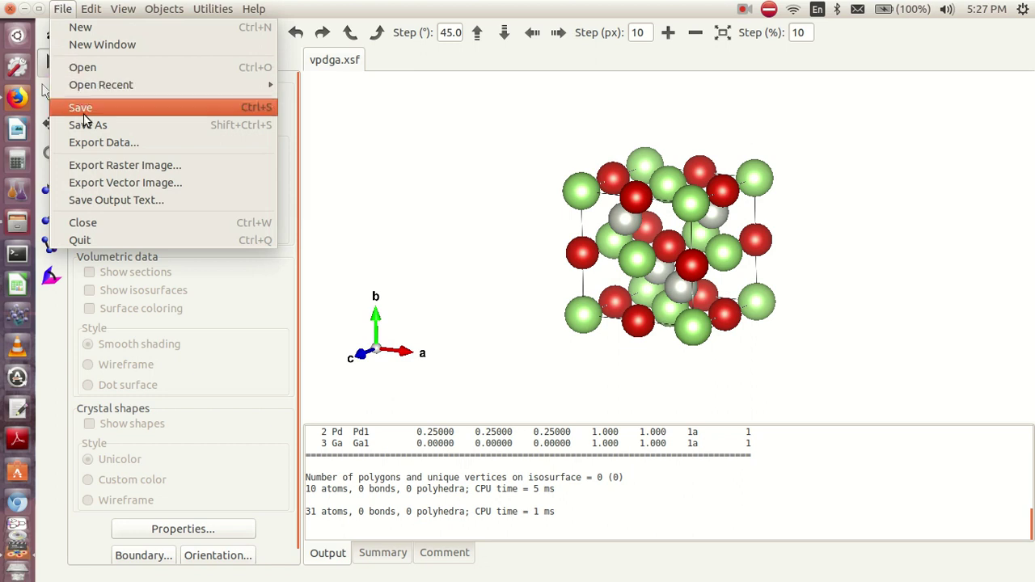
pyautogui.click(91, 145)
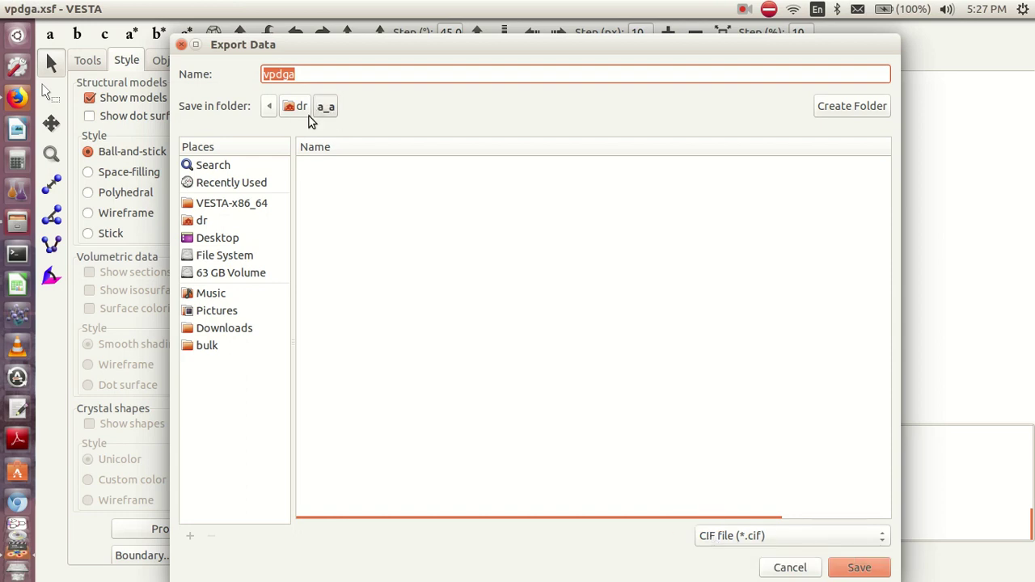
pyautogui.click(859, 568)
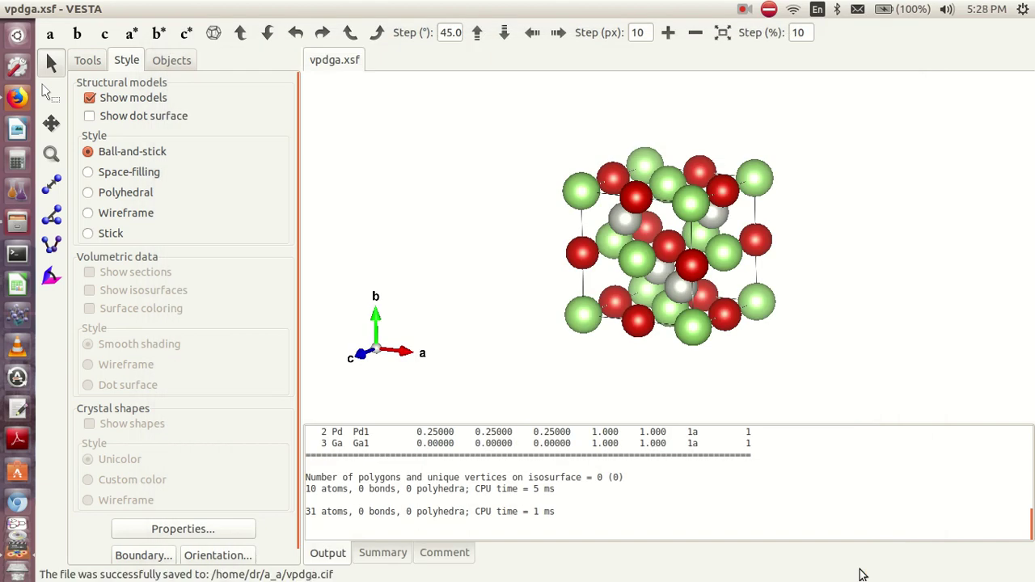
# Step: Open vpdga.cif in gedit, confirm cell 4.09844 and F -4 3 m (216), then close it
pyautogui.hotkey('alt', 'Tab')
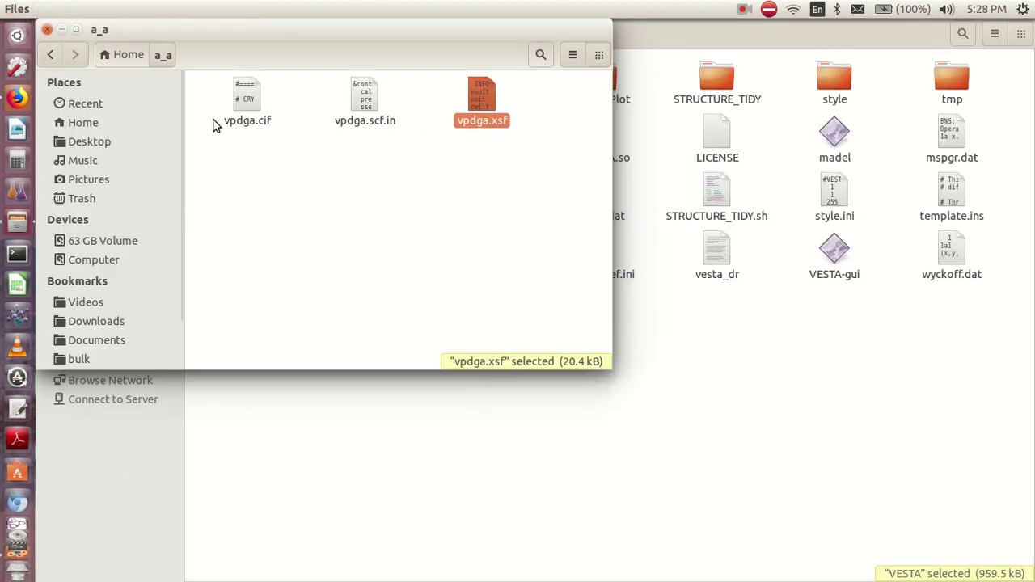
pyautogui.doubleClick(258, 91)
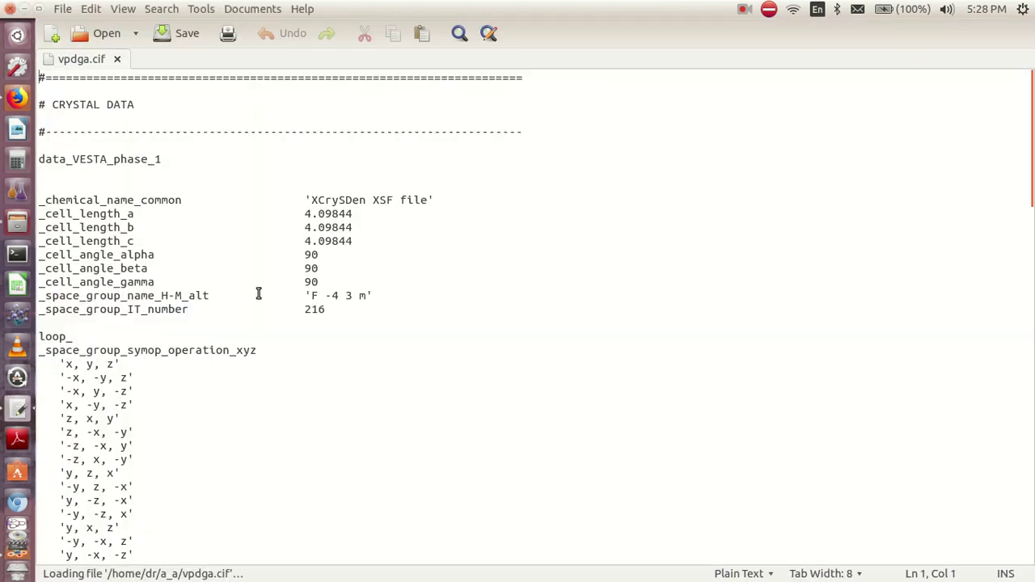
pyautogui.scroll(-20, 259, 291)
pyautogui.scroll(-3, 259, 292)
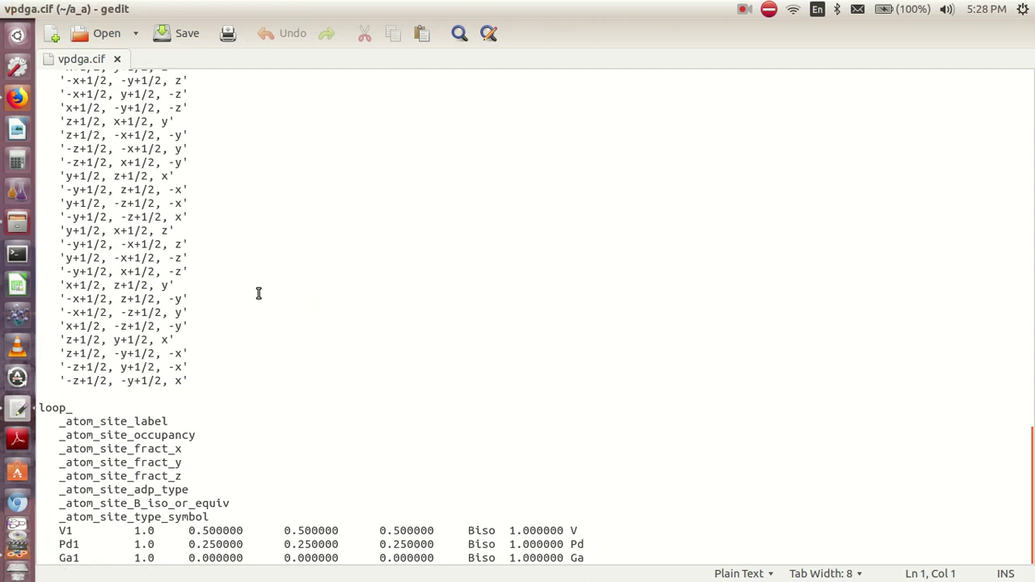
pyautogui.click(8, 8)
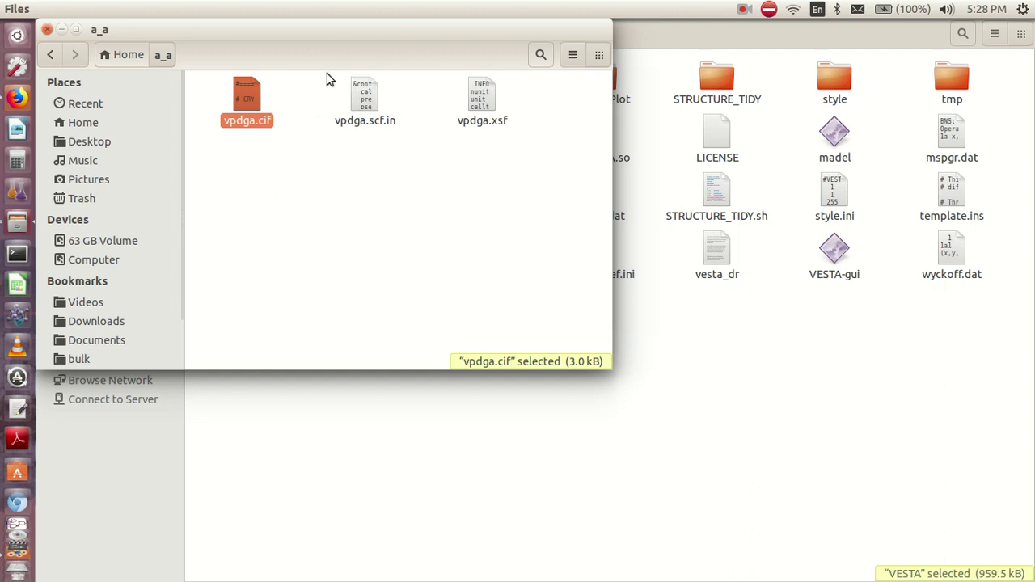
pyautogui.doubleClick(357, 107)
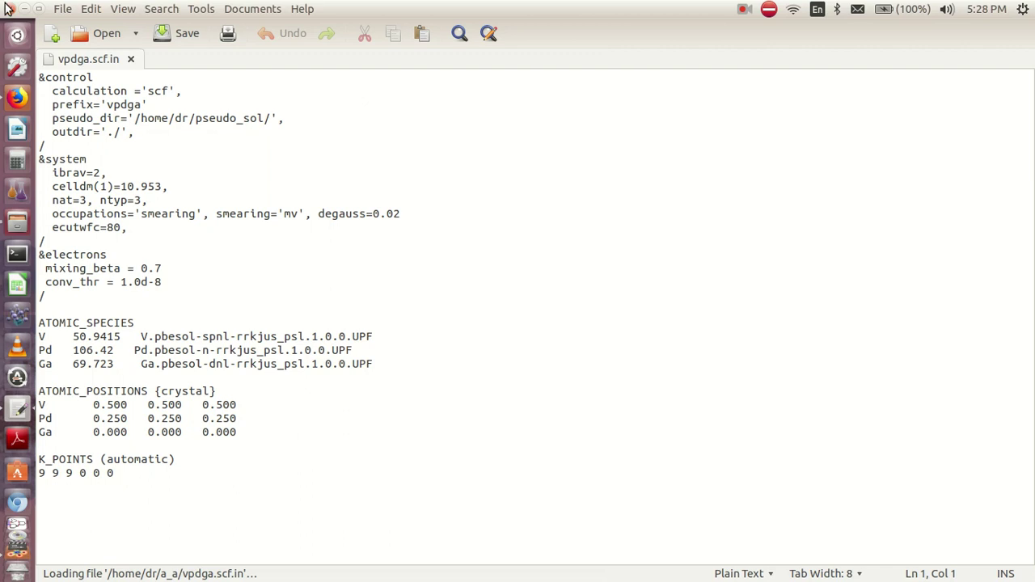
pyautogui.click(10, 8)
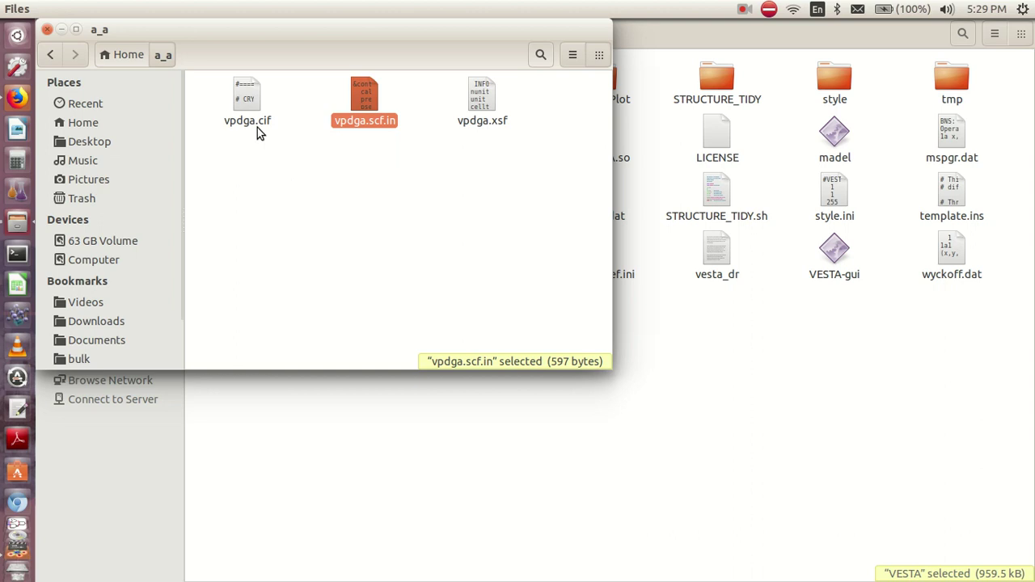
pyautogui.click(744, 9)
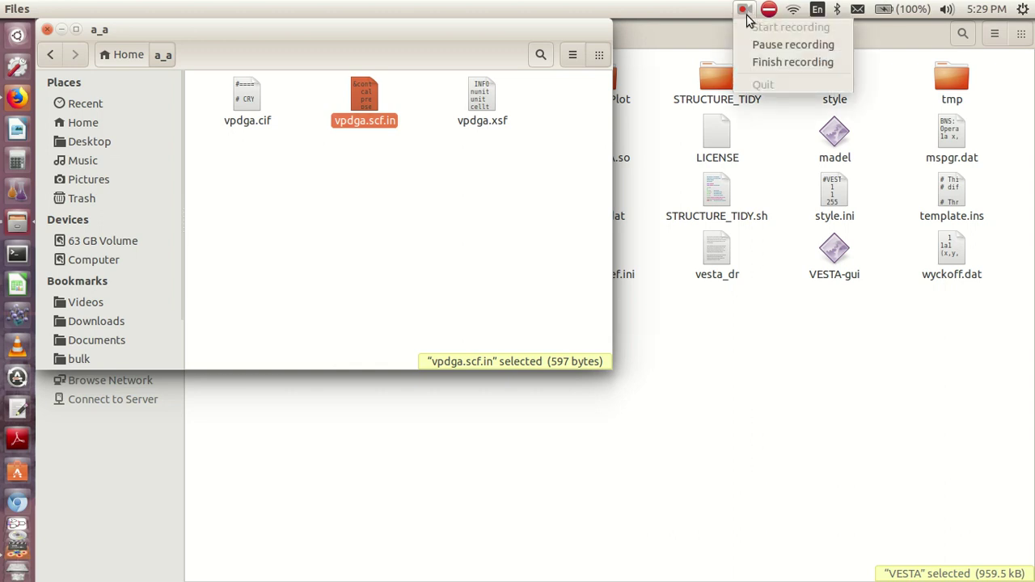